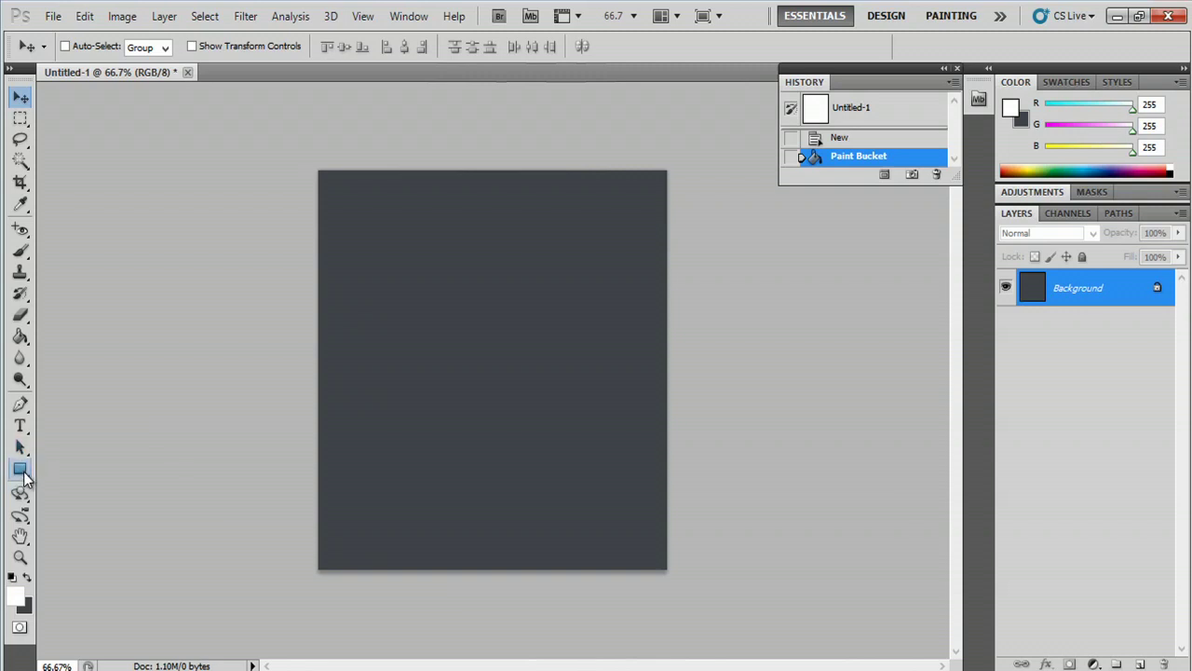
# Step: Open the shape tools flyout to reach the Ellipse Tool
pyautogui.click(21, 470)
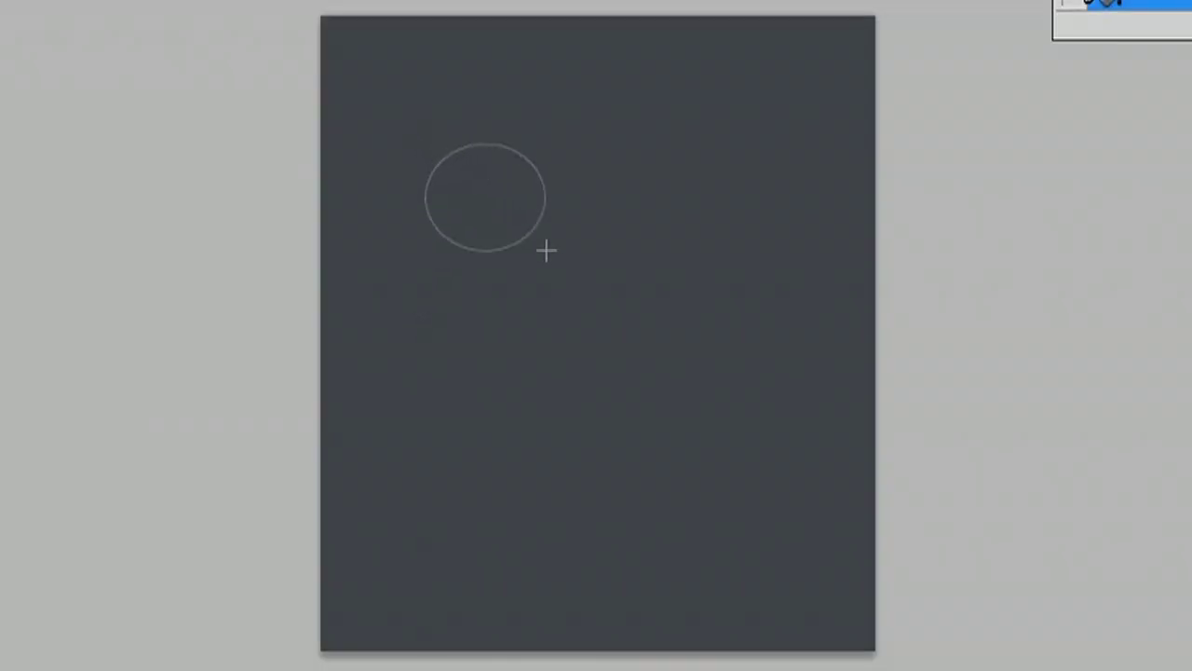
# Step: Drag the ellipse outline toward the lower right into a wide oval
pyautogui.moveTo(545, 250); pyautogui.dragTo(806, 398)
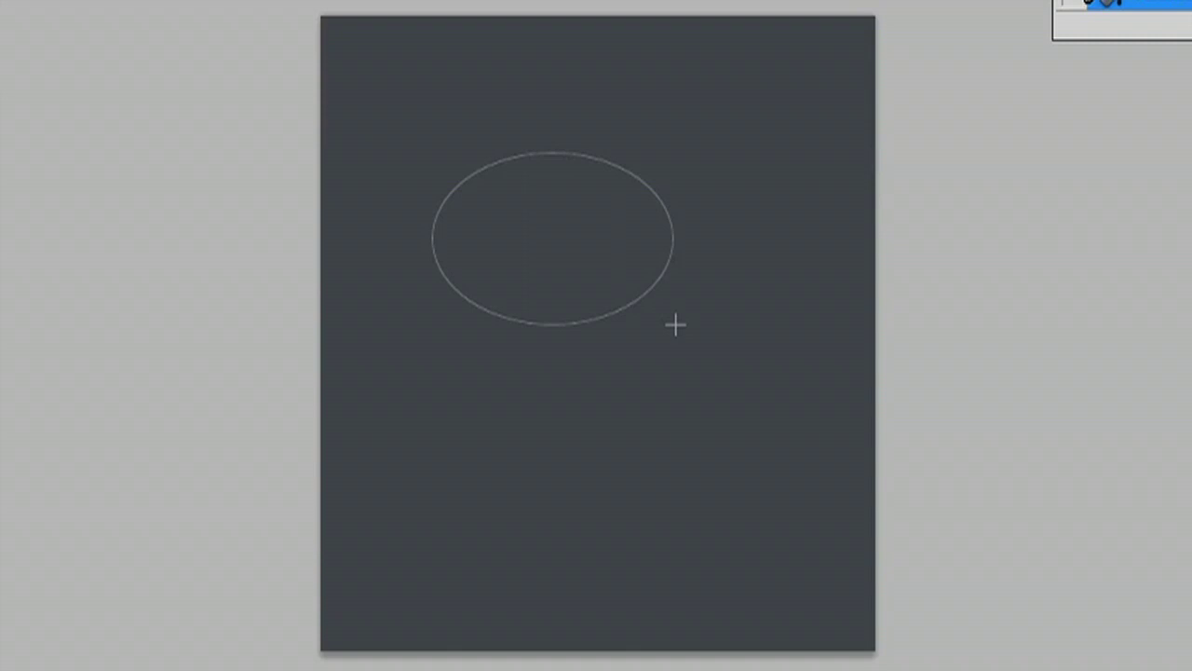
# Step: Hold Shift to constrain the ellipse outline to a perfect circle
pyautogui.press('shift')
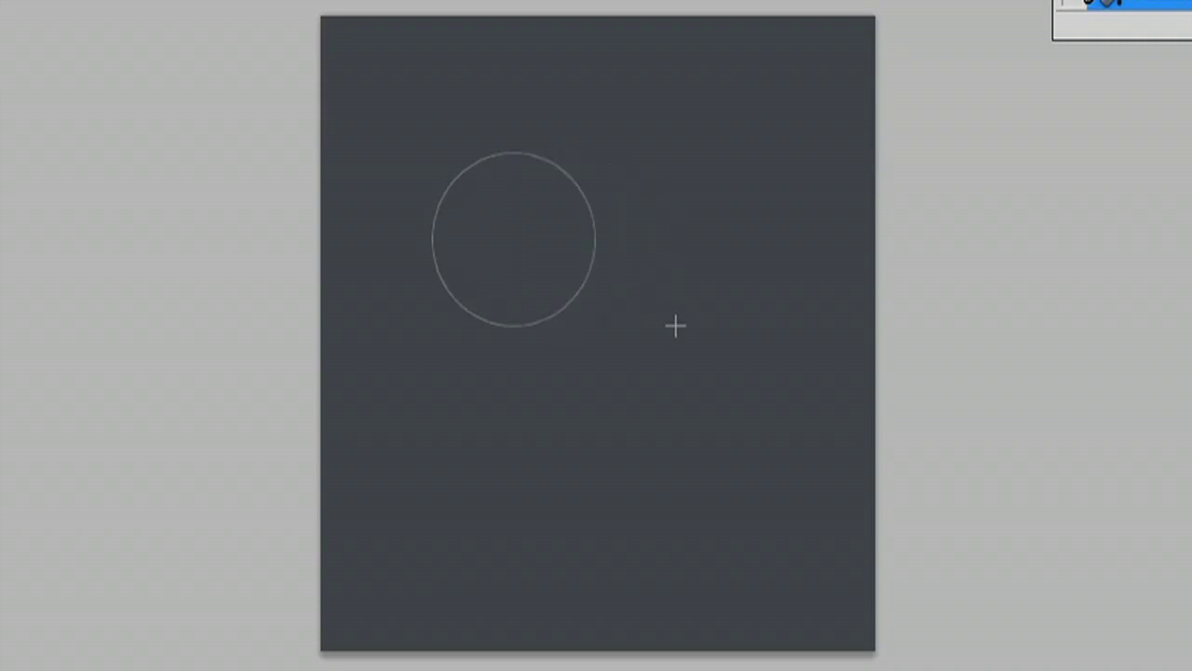